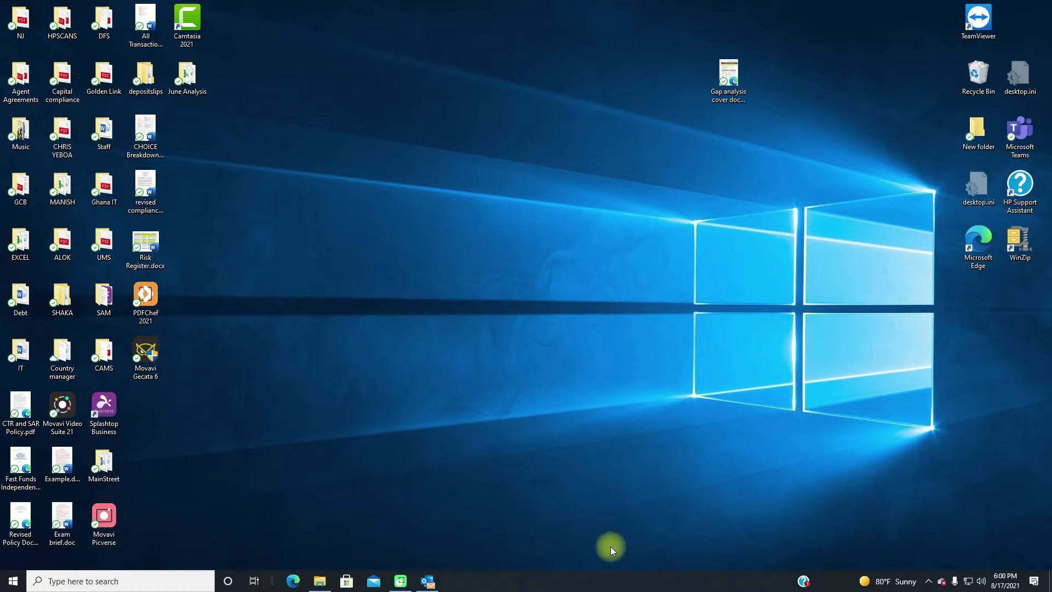
- Open FLMT_CHOICE_JUNE_2021.xlsx from the June Analysis folder and turn off filtering on the Total Business sheet's header row
double_click(187, 74)
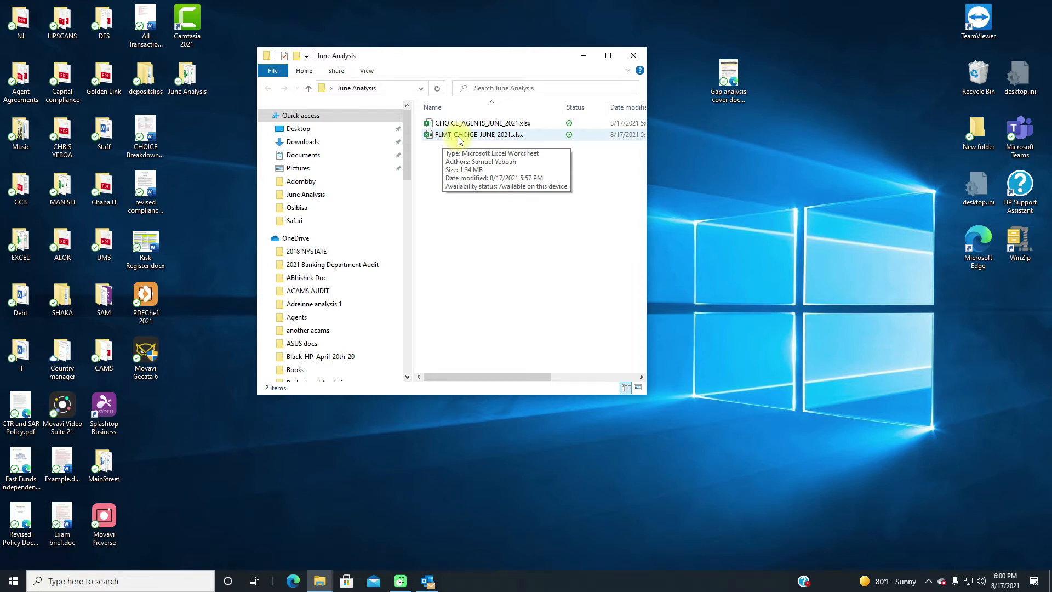
double_click(458, 135)
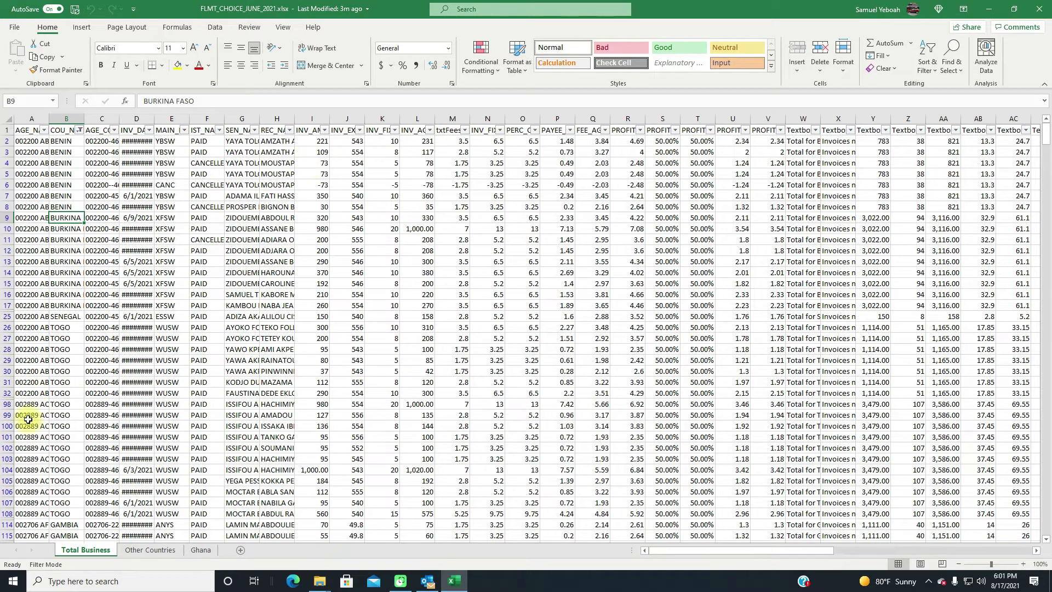
left_click(9, 130)
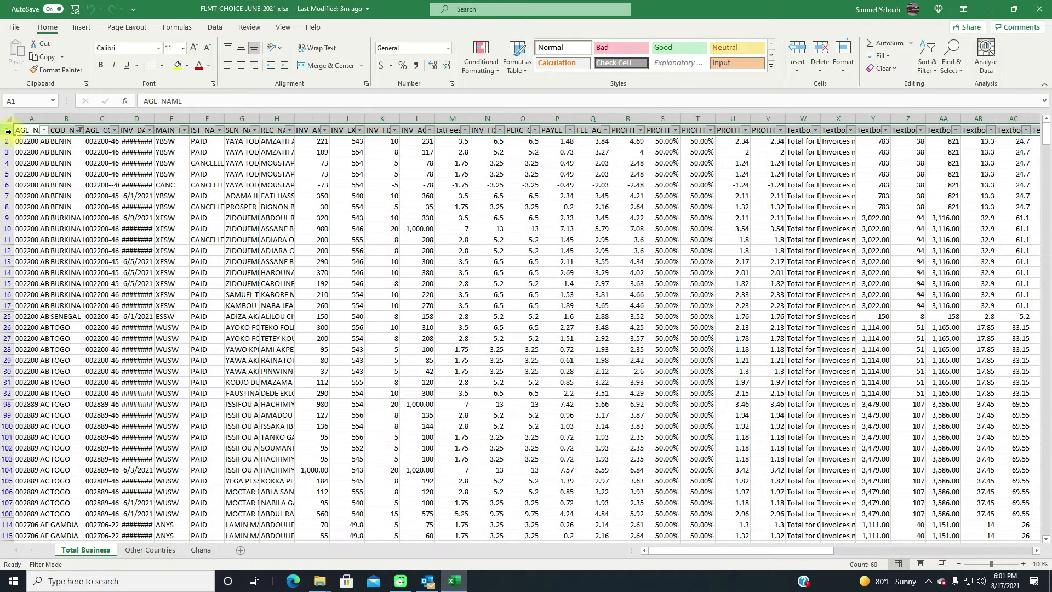
left_click(216, 29)
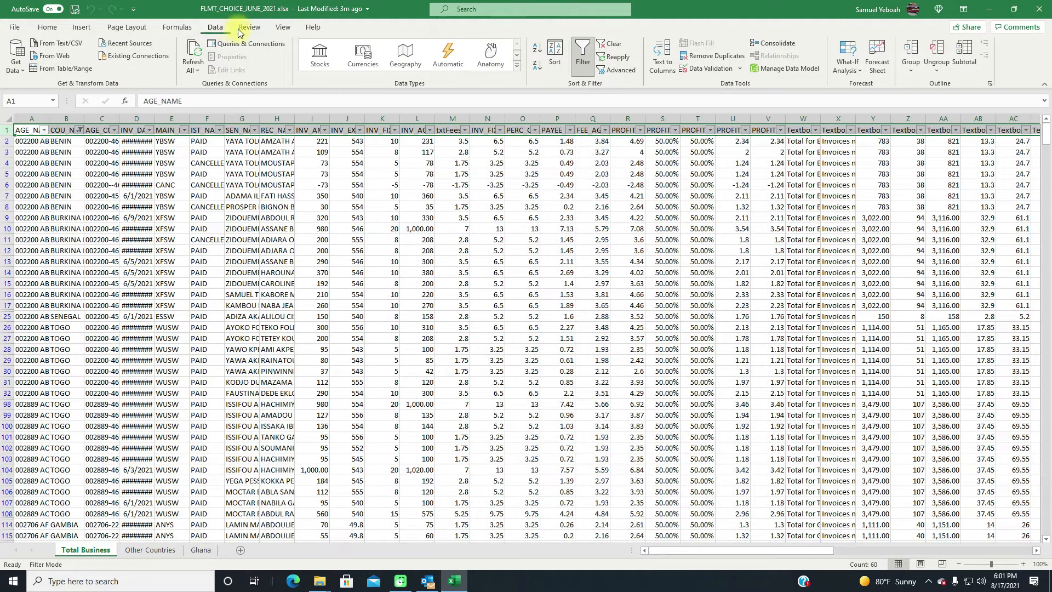
left_click(583, 57)
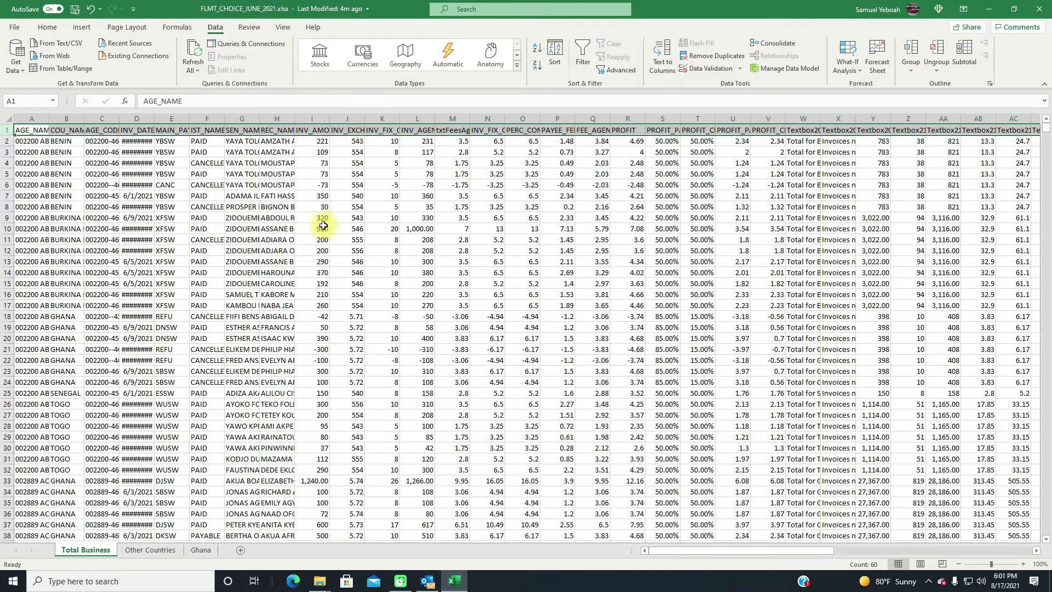
- View the Other Countries and Ghana sheets, and save the workbook
left_click(153, 550)
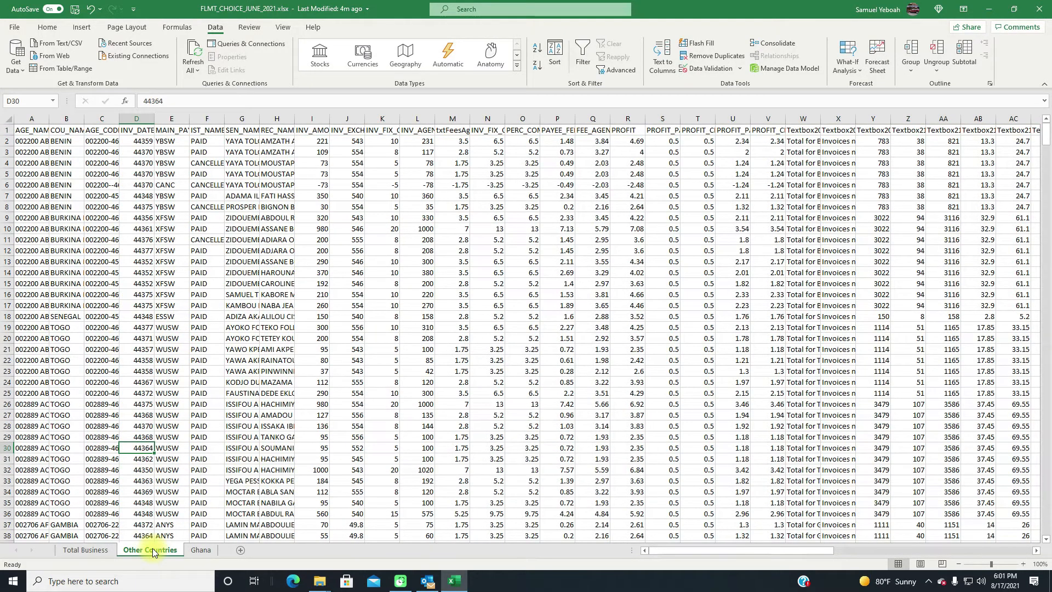
left_click(201, 550)
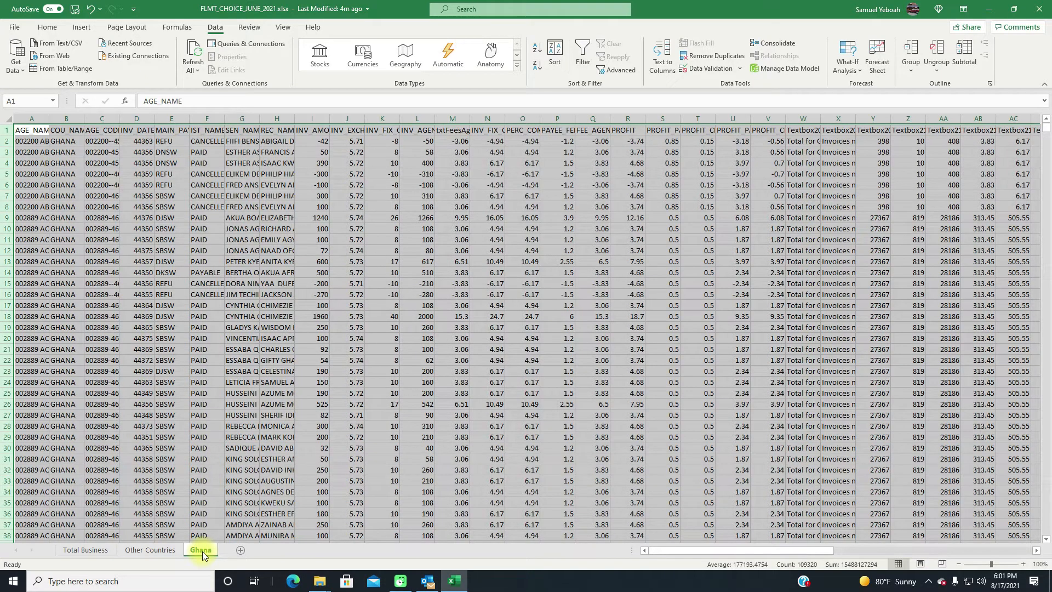
key("ctrl+s")
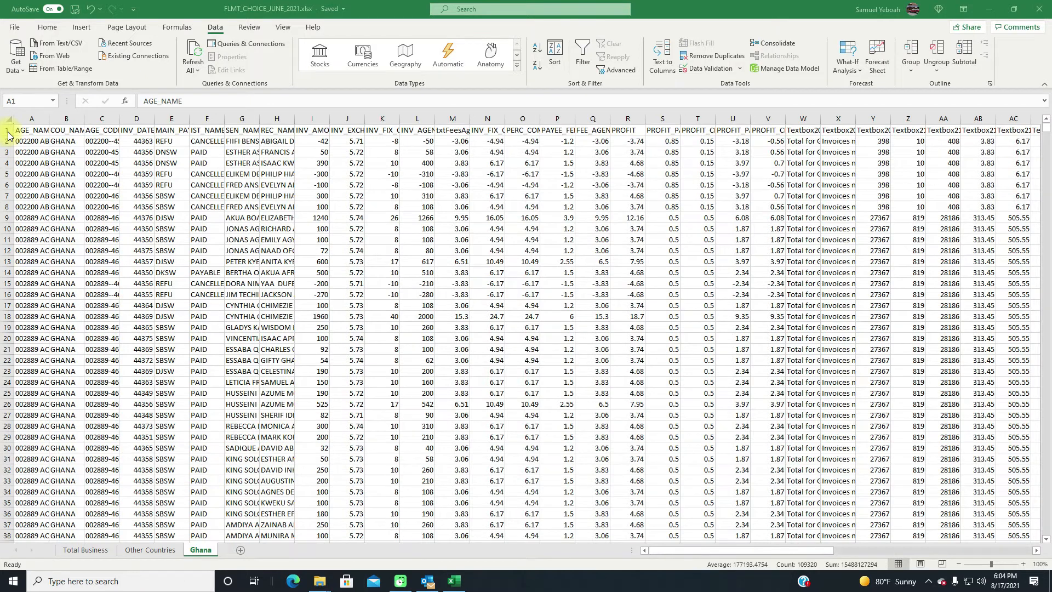
- Create a PivotTable in a new worksheet from all the data on the Ghana sheet
key("ctrl+a")
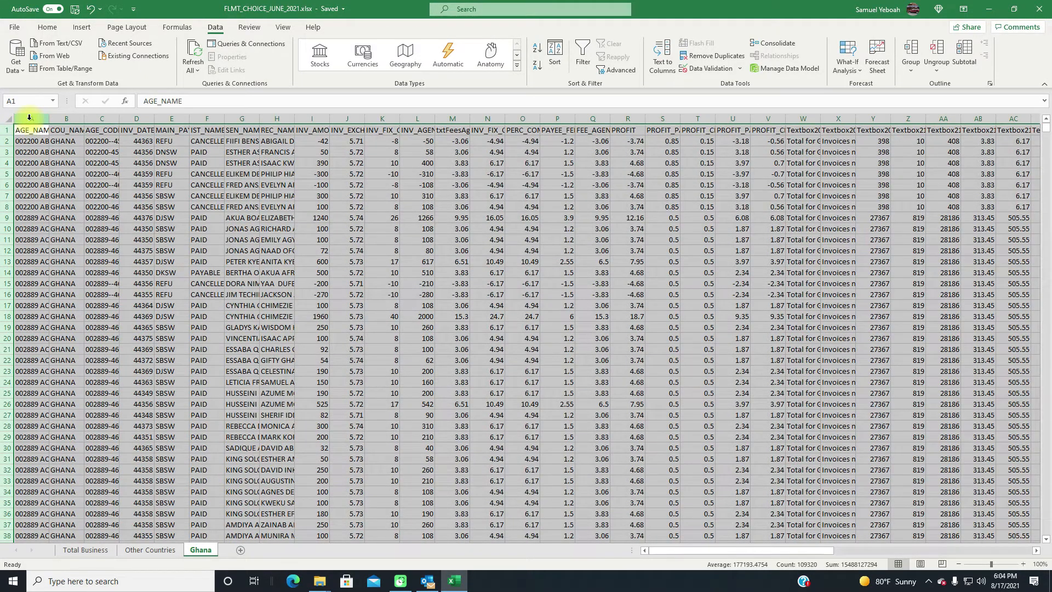
left_click(29, 117)
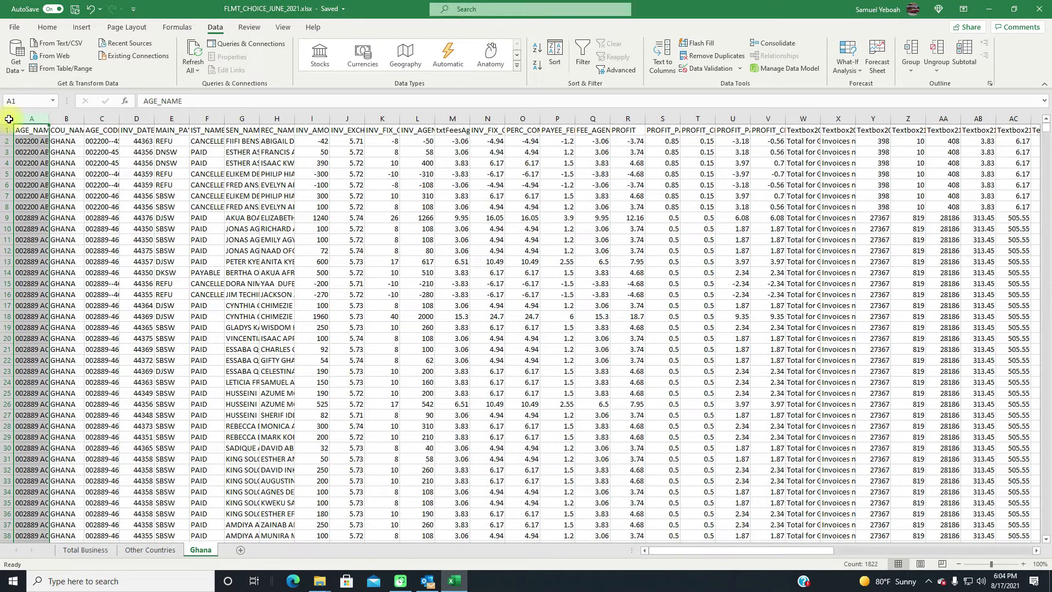
left_click(8, 119)
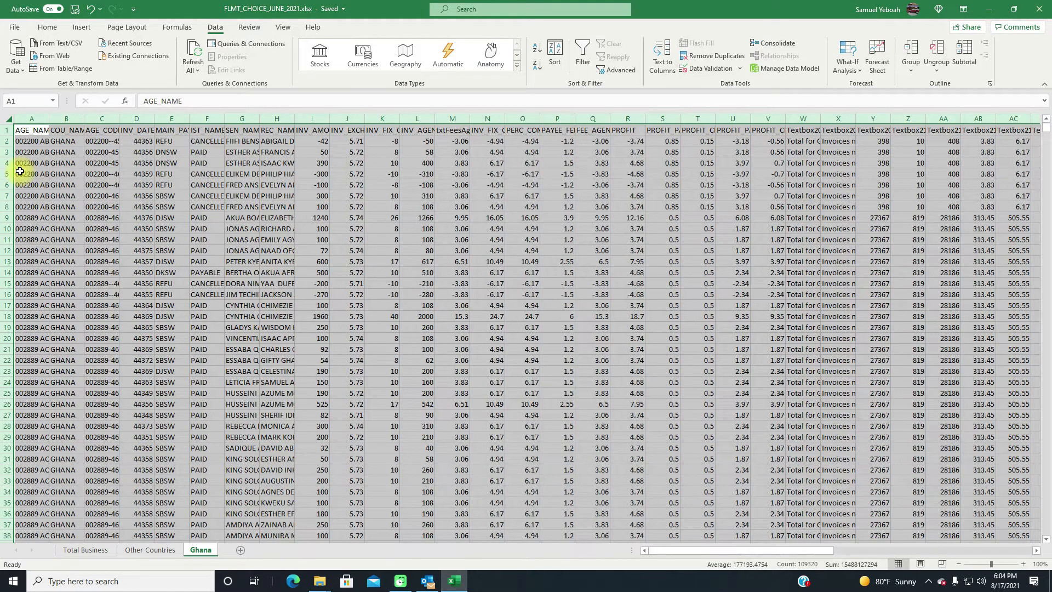
left_click(81, 28)
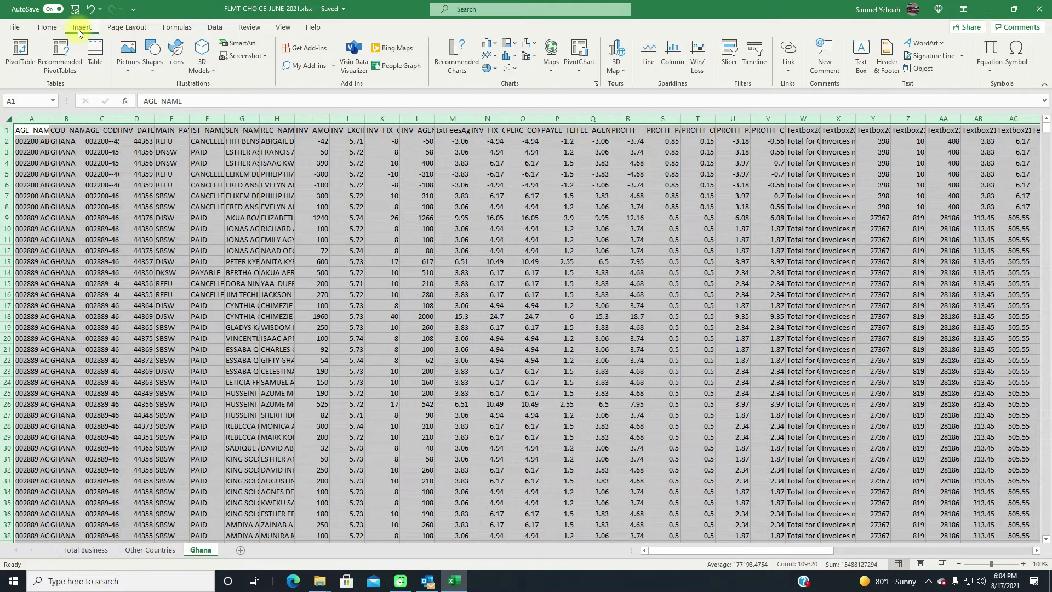
left_click(20, 57)
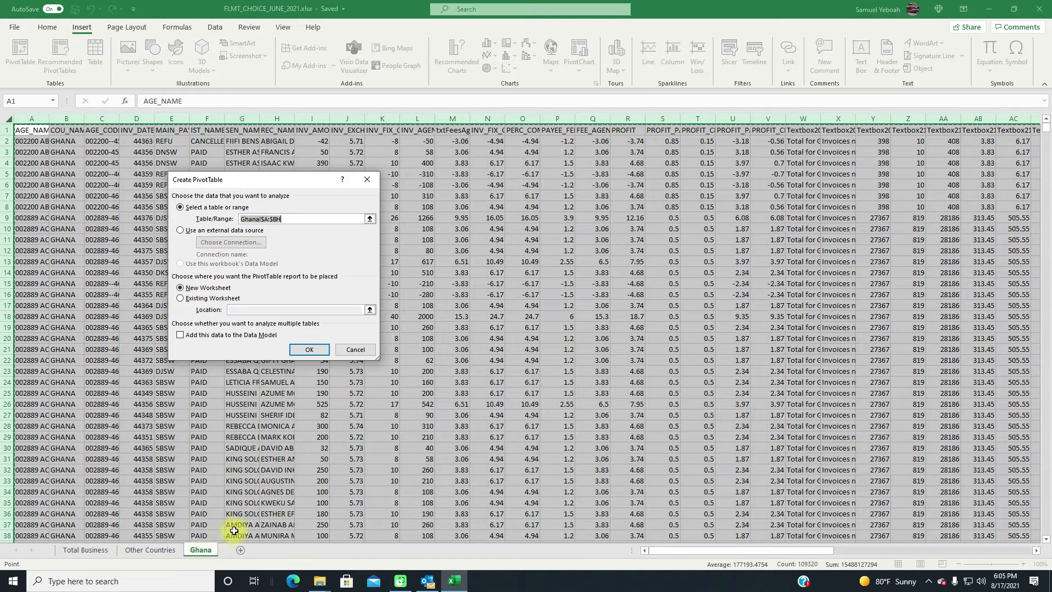
left_click(323, 349)
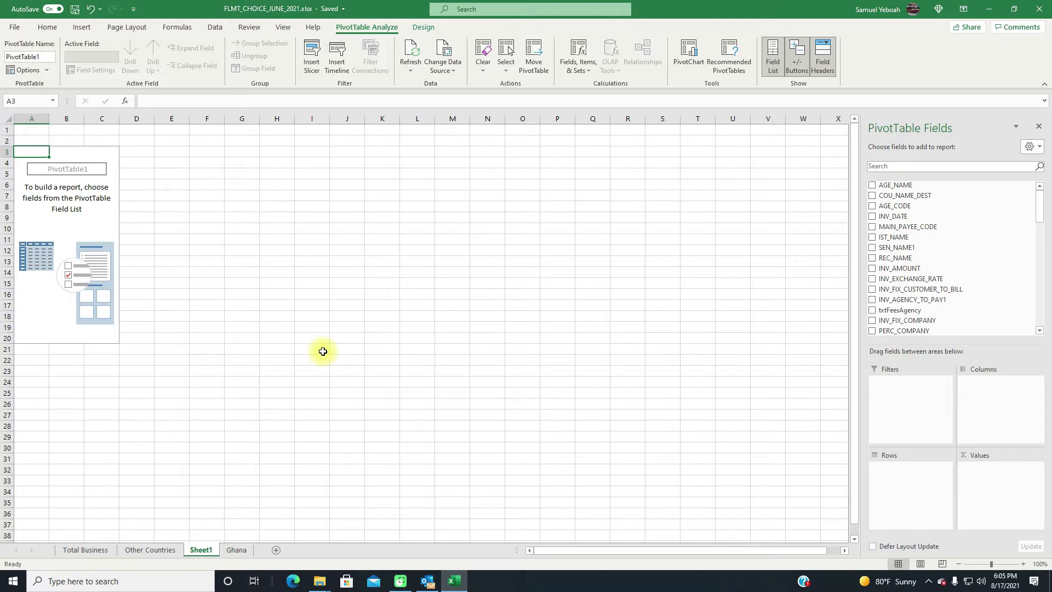
- Look through the existing data sheets and rename the new PivotTable sheet PVT-GHANA
left_click(77, 550)
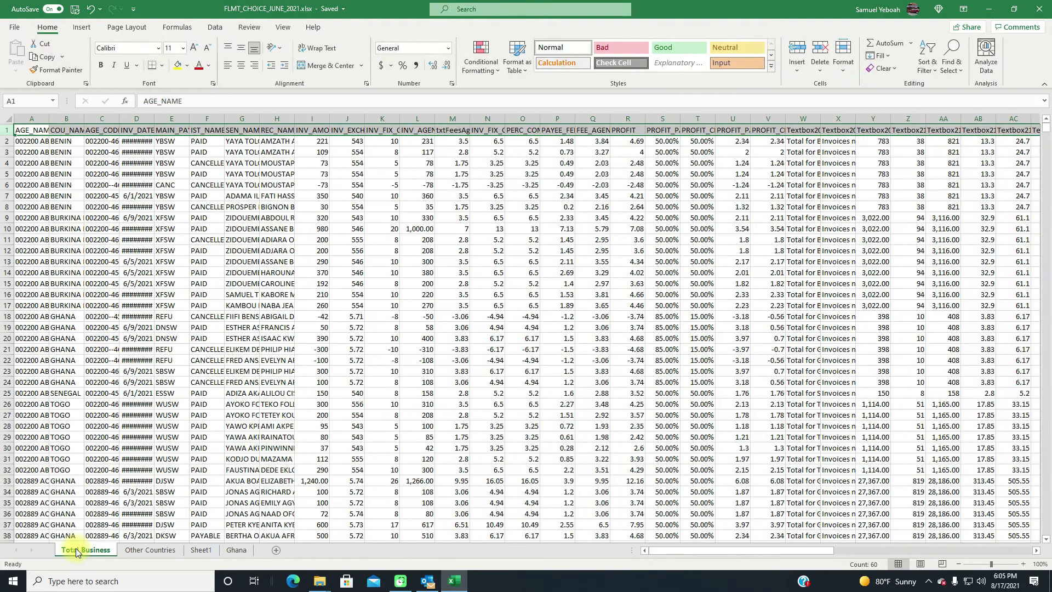
left_click(153, 550)
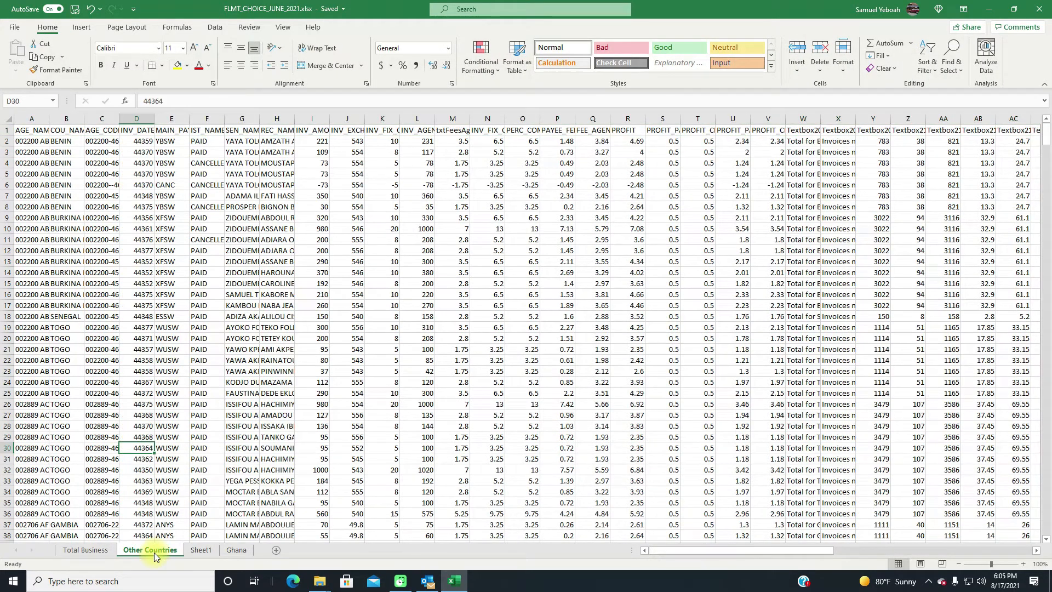
left_click(230, 551)
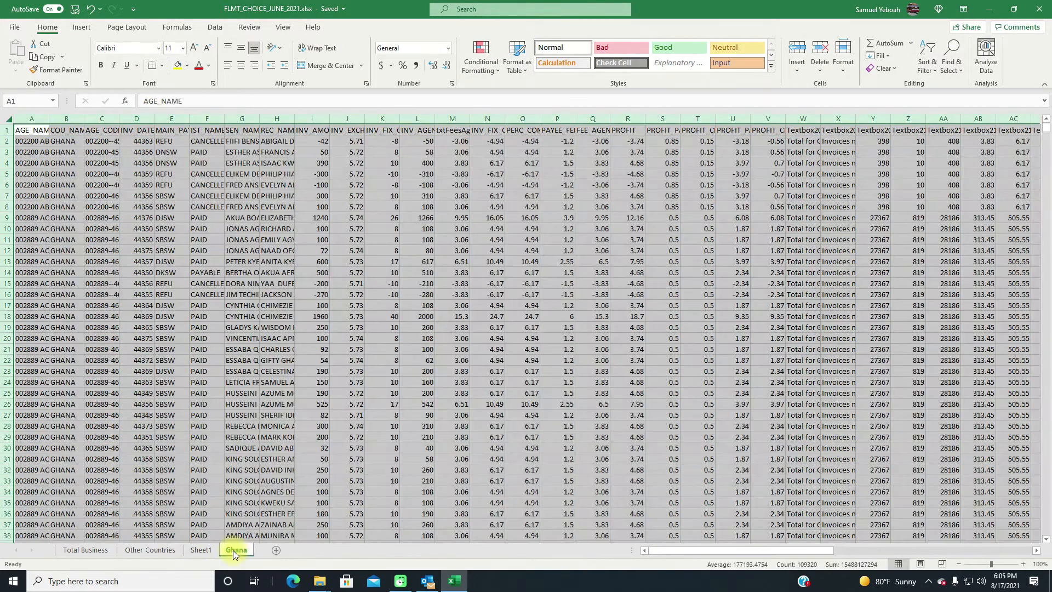
left_click(201, 550)
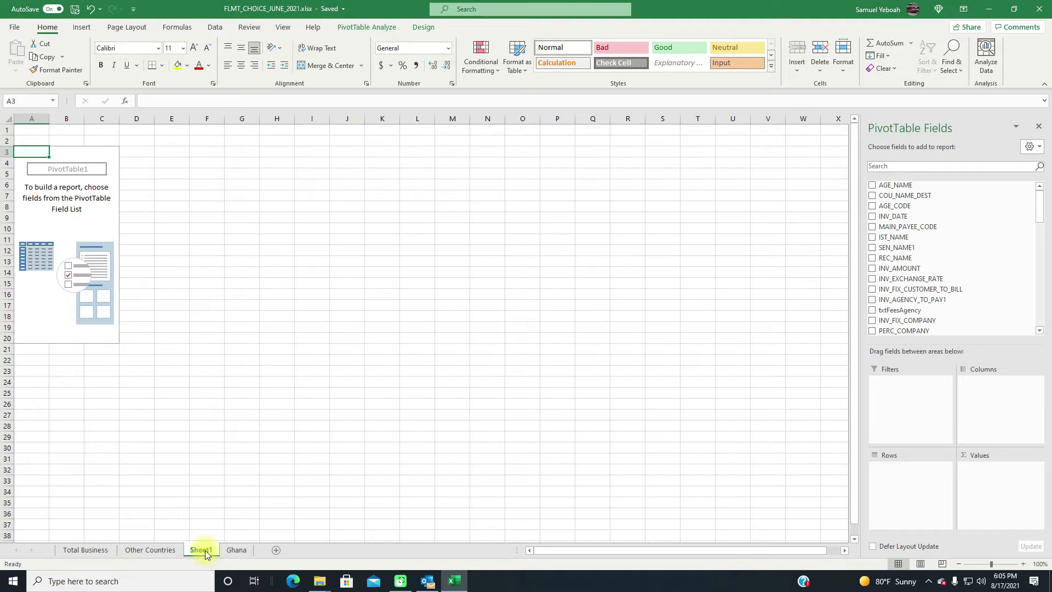
double_click(203, 550)
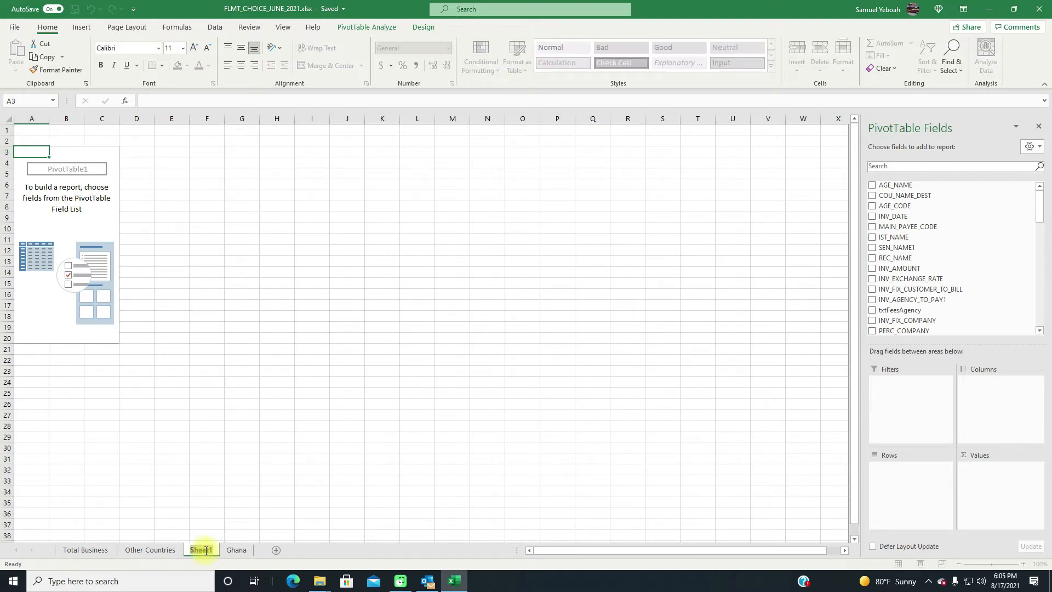
type("Pi")
key("BackSpace")
type("VT GHANA")
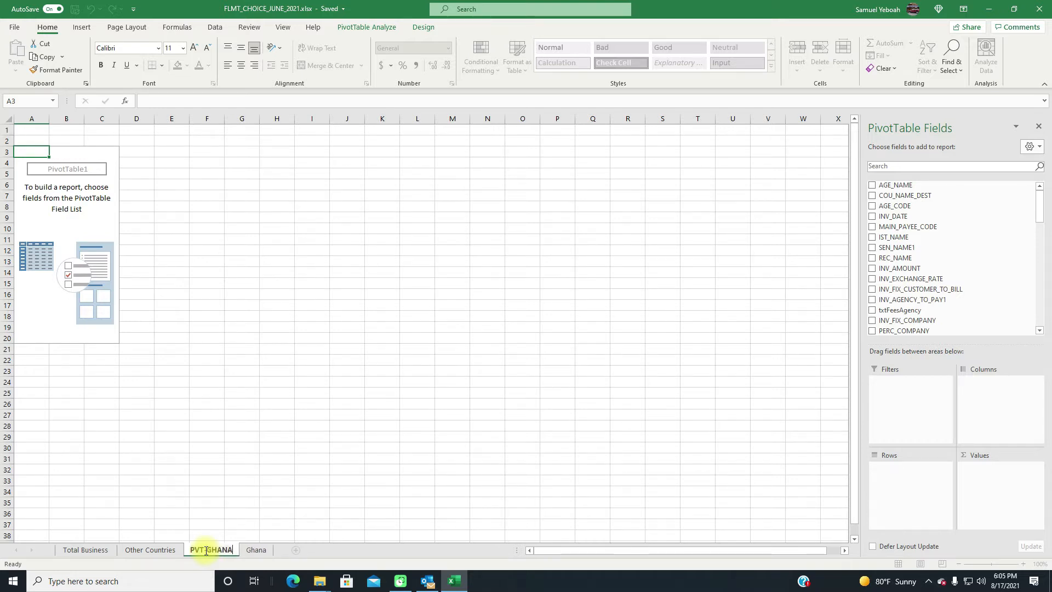
key("Return")
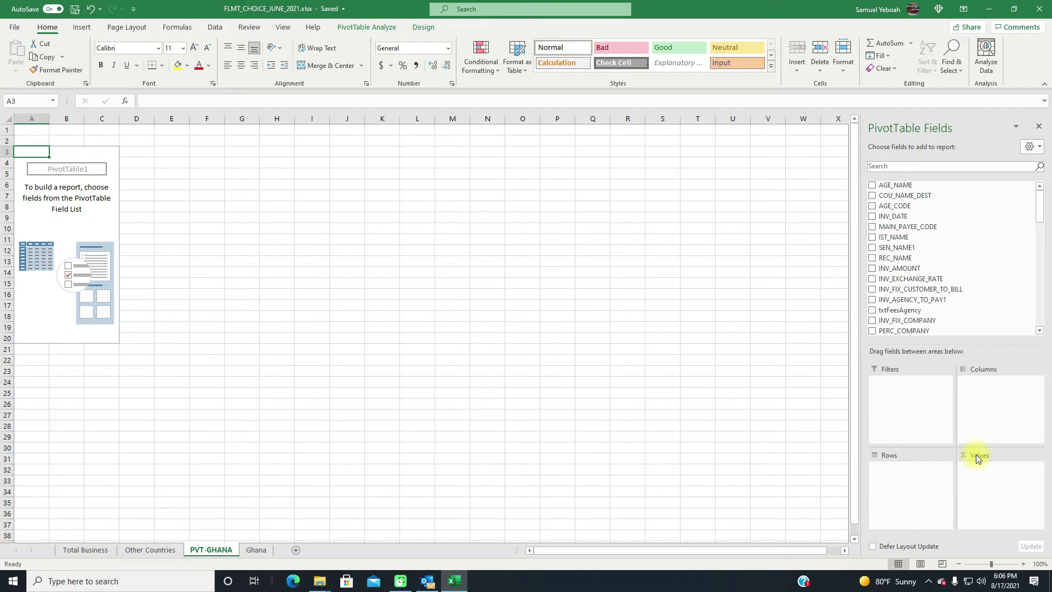
- Search the PivotTable fields for "pr" and add PROFIT_PARTNER_PERC as a report filter
left_click(1039, 331)
left_click(1039, 331)
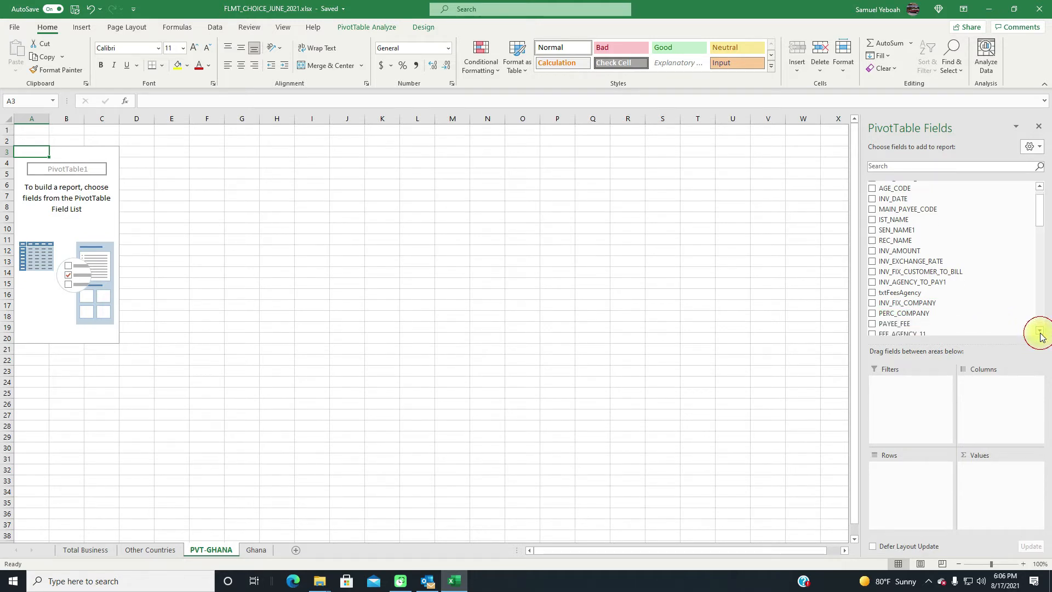
left_click(1040, 332)
left_click(1039, 331)
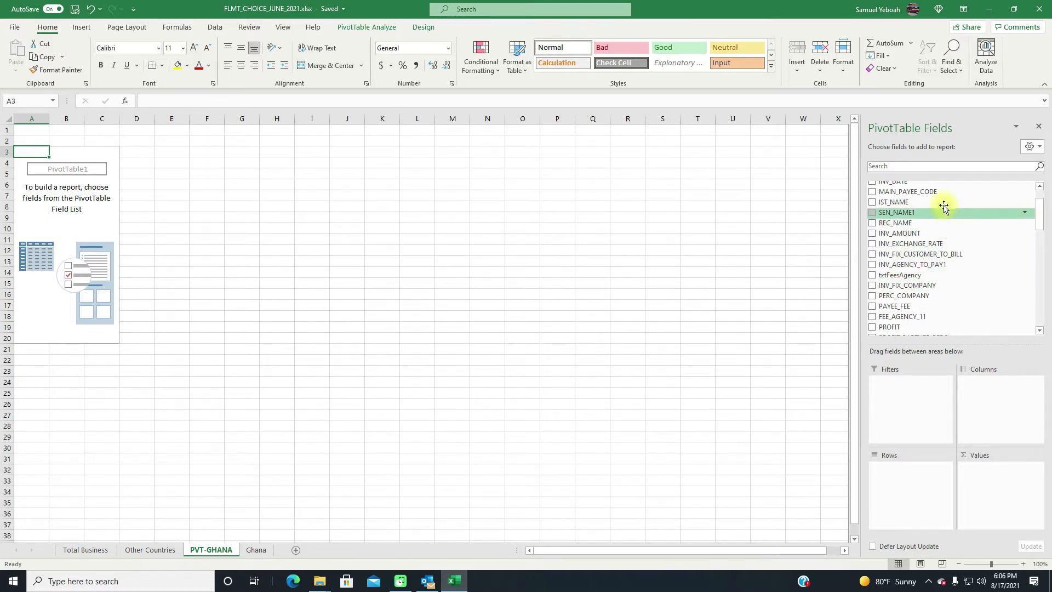
left_click(924, 166)
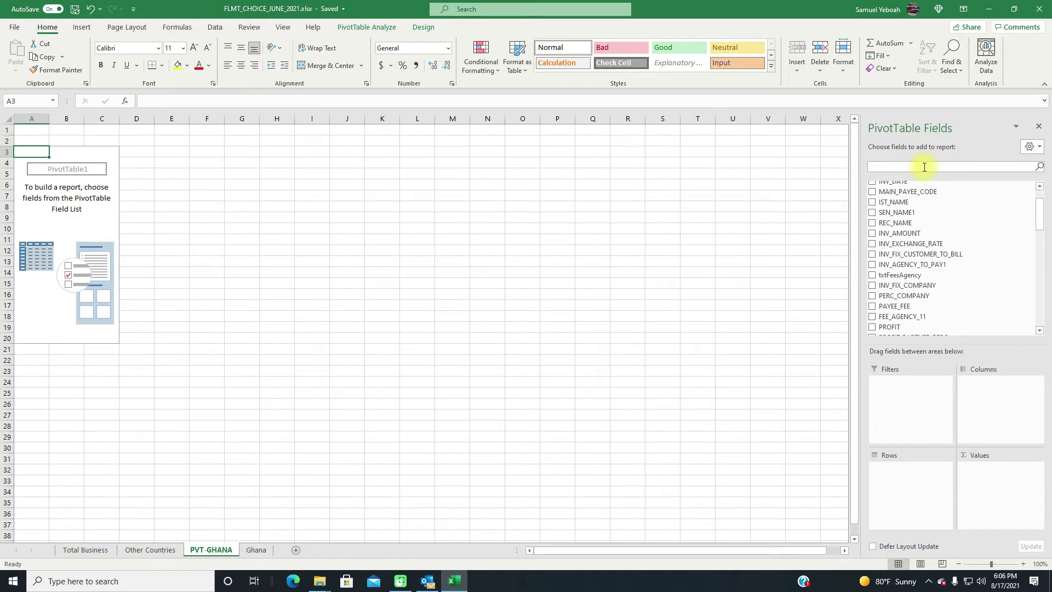
type("pr")
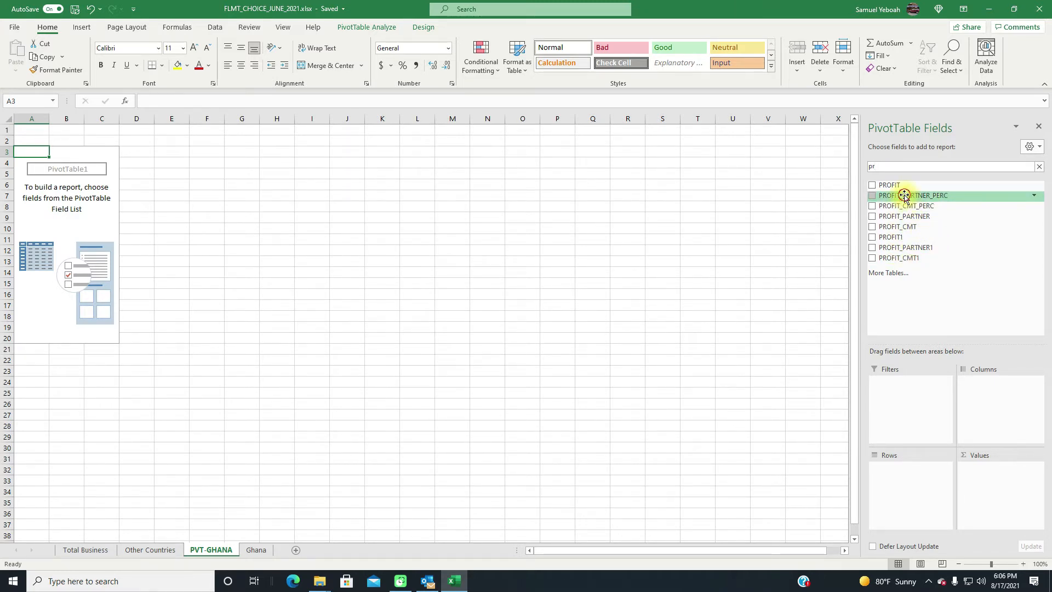
left_click_drag(904, 196, 914, 405)
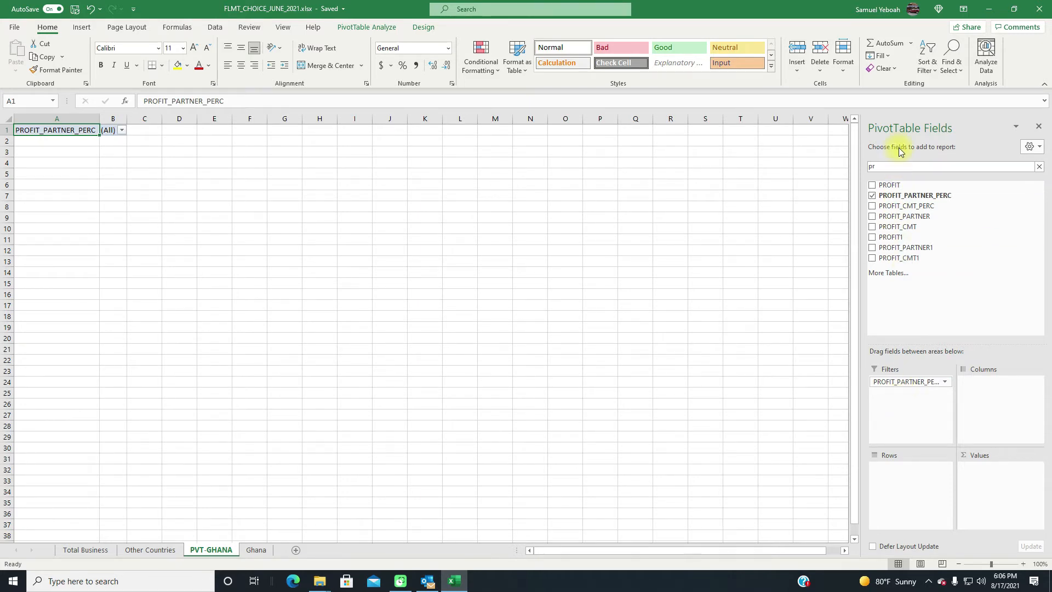
- Search the PivotTable fields for "ag" and add AGE_NAME as the row field
left_click(888, 166)
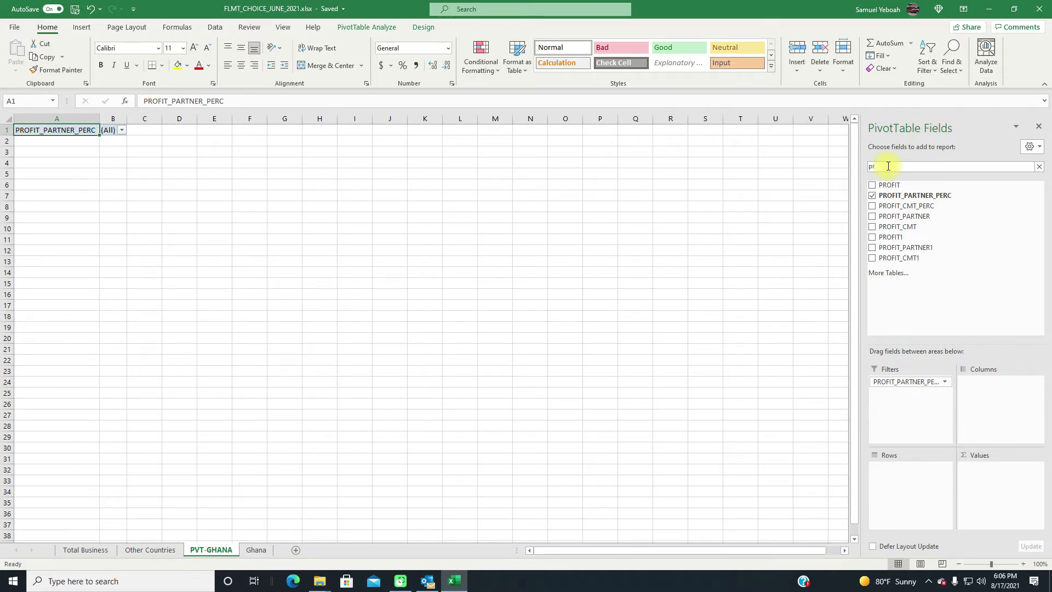
key("BackSpace")
key("BackSpace")
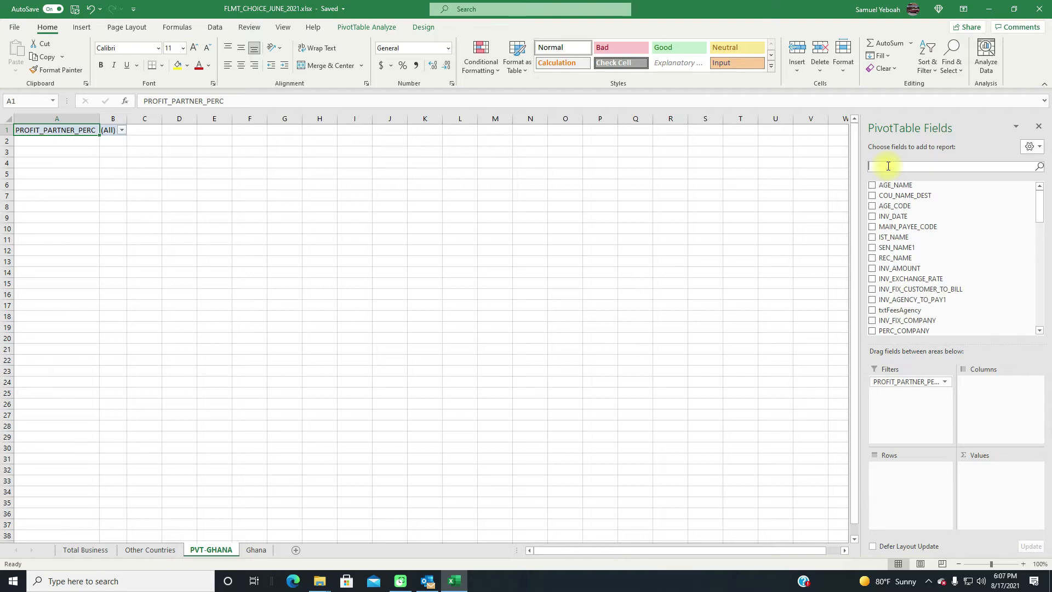
type("a")
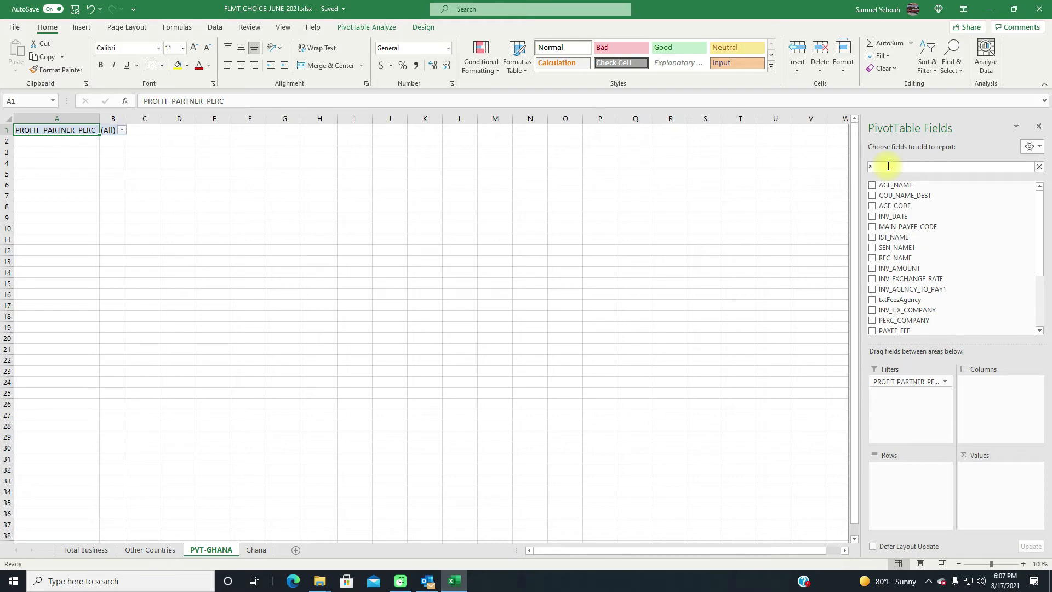
type("g")
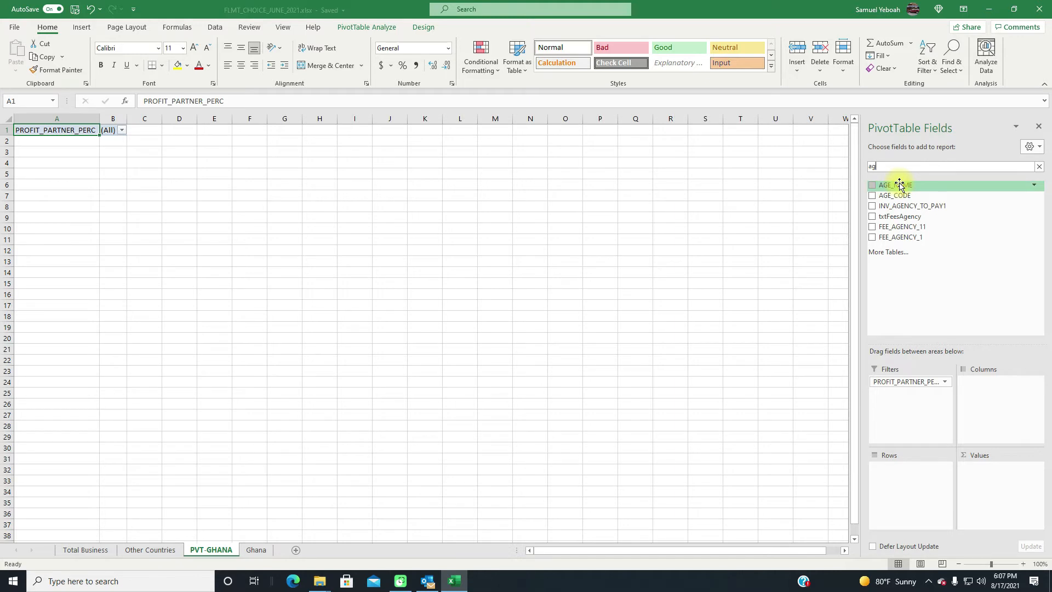
left_click_drag(899, 184, 900, 480)
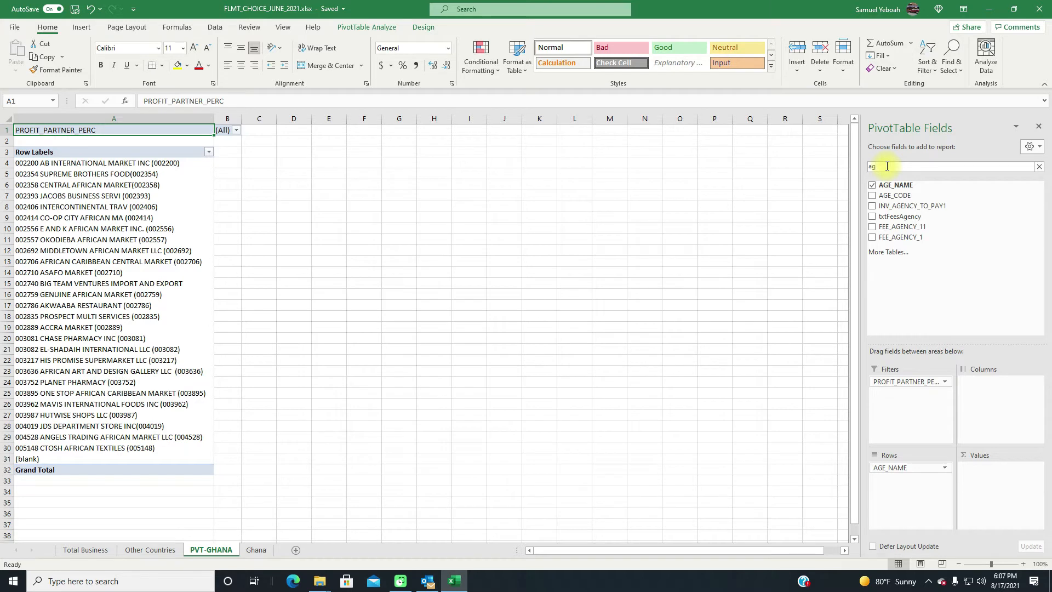
- Search the PivotTable fields for "inv" and add INV_AMOUNT and INV_FIX_CUSTOMER_TO_BILL as summed values
key("BackSpace")
key("BackSpace")
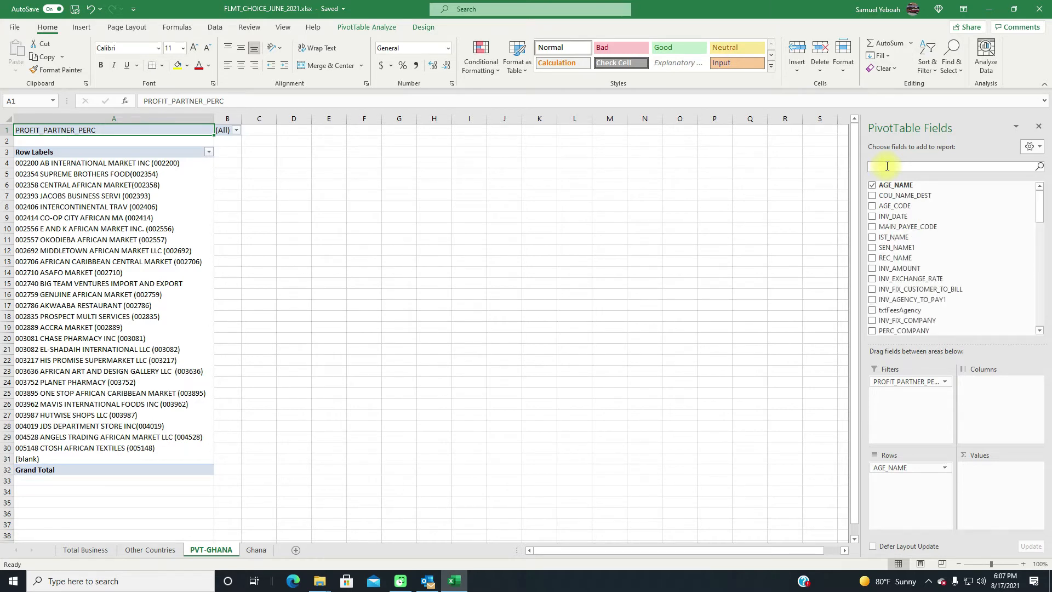
type("inv")
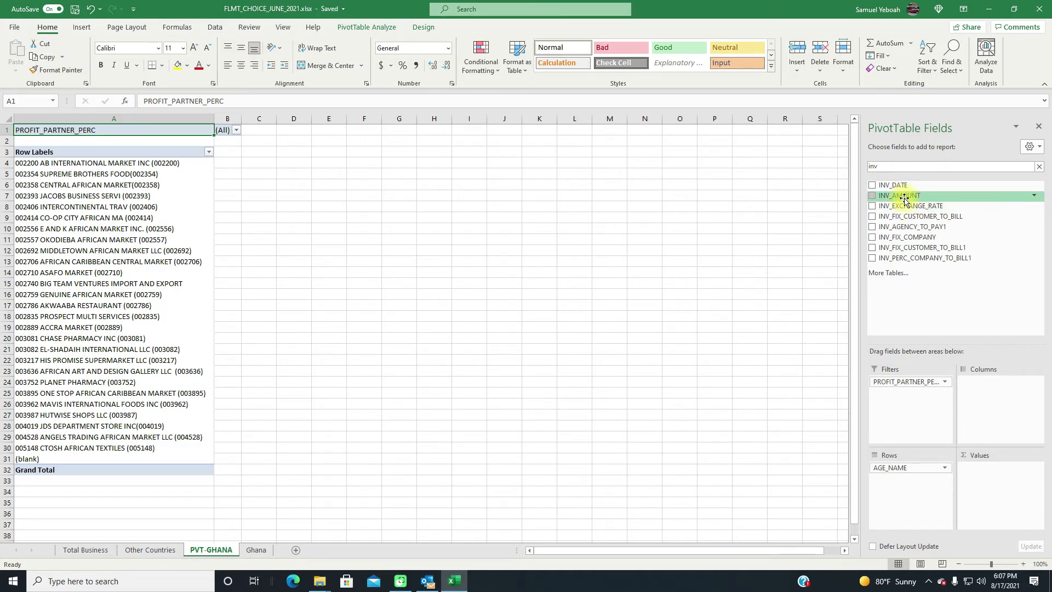
left_click_drag(903, 200, 993, 481)
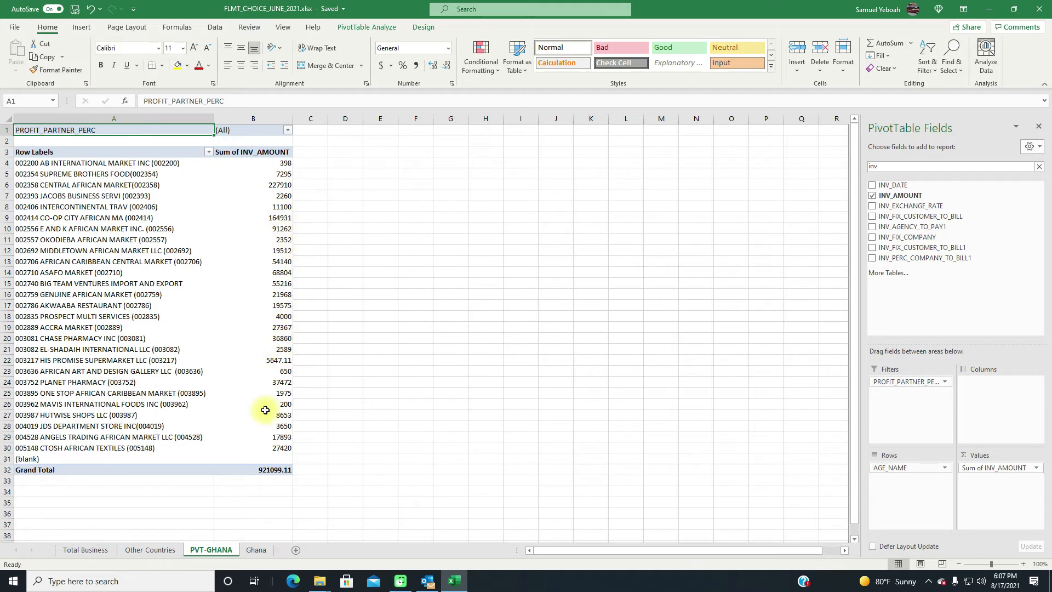
mouse_move(276, 449)
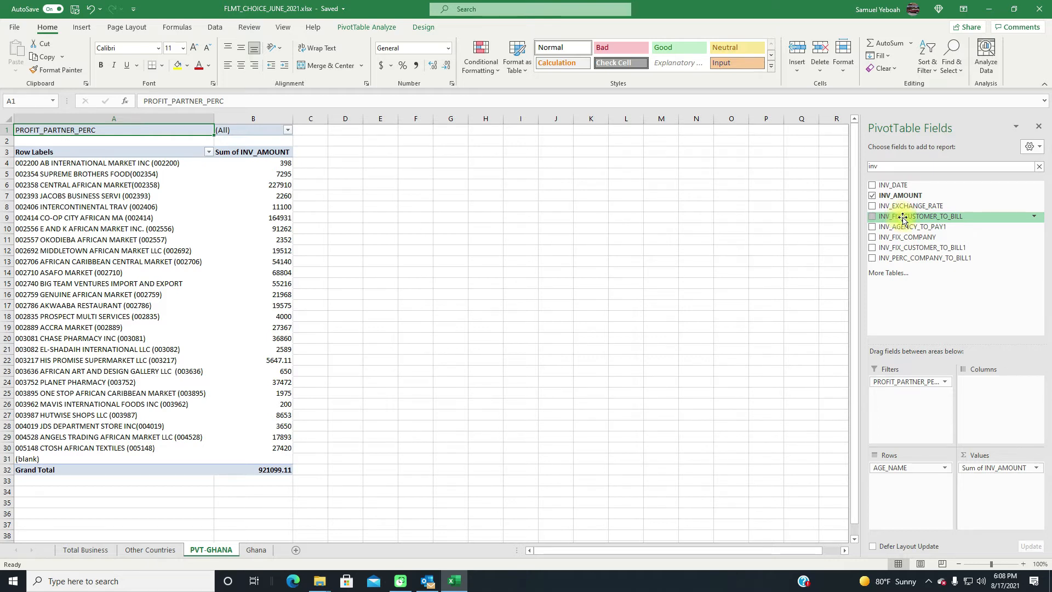
left_click_drag(901, 217, 1008, 490)
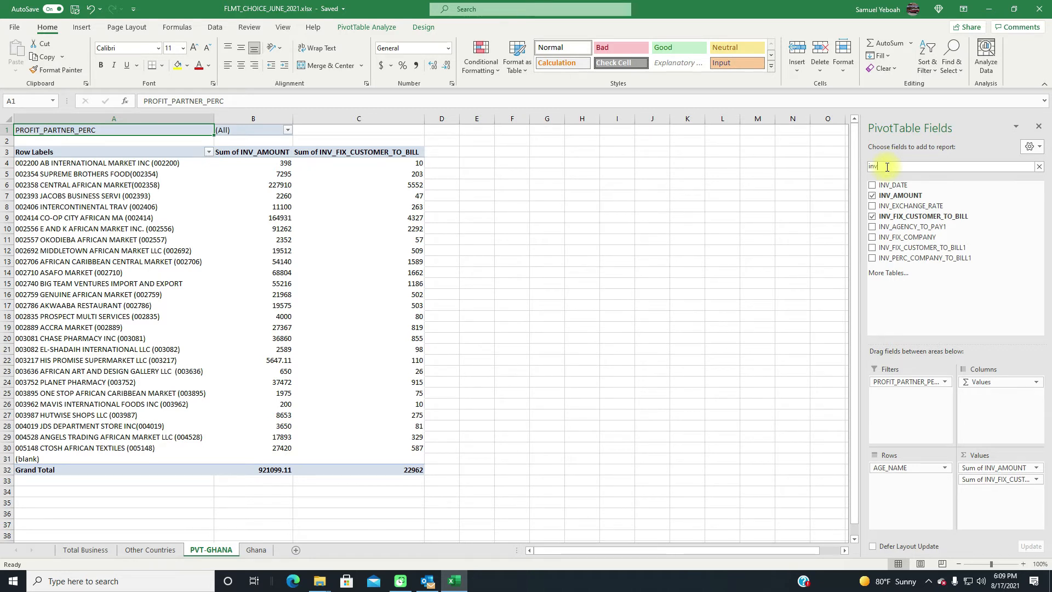
- Search the PivotTable fields for "txt" and add txtFeesAgency as a summed value after INV_FIX_CUSTOMER_TO_BILL
key("BackSpace")
key("BackSpace")
key("BackSpace")
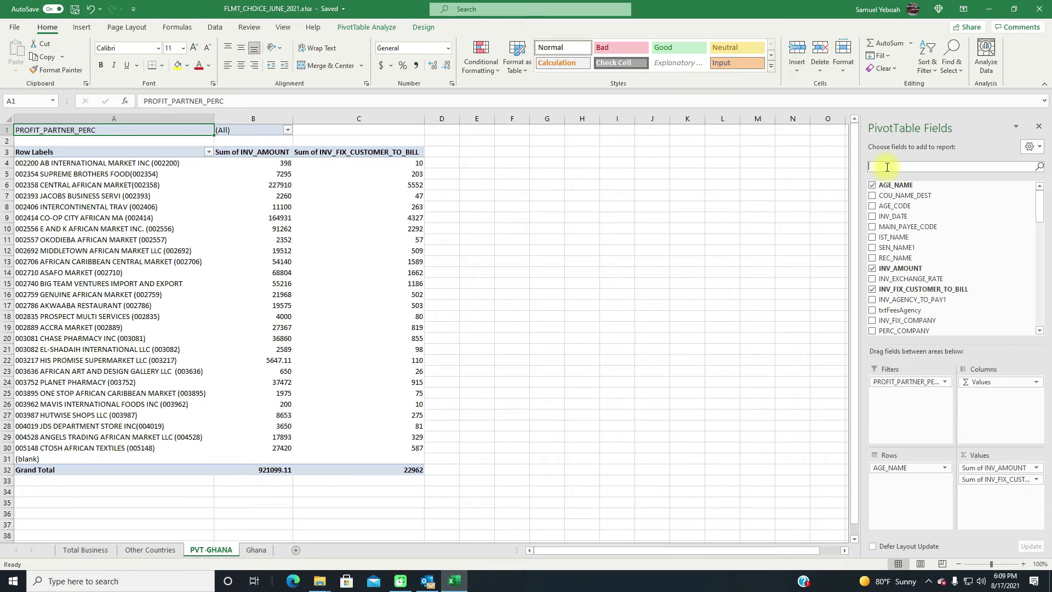
type("txt")
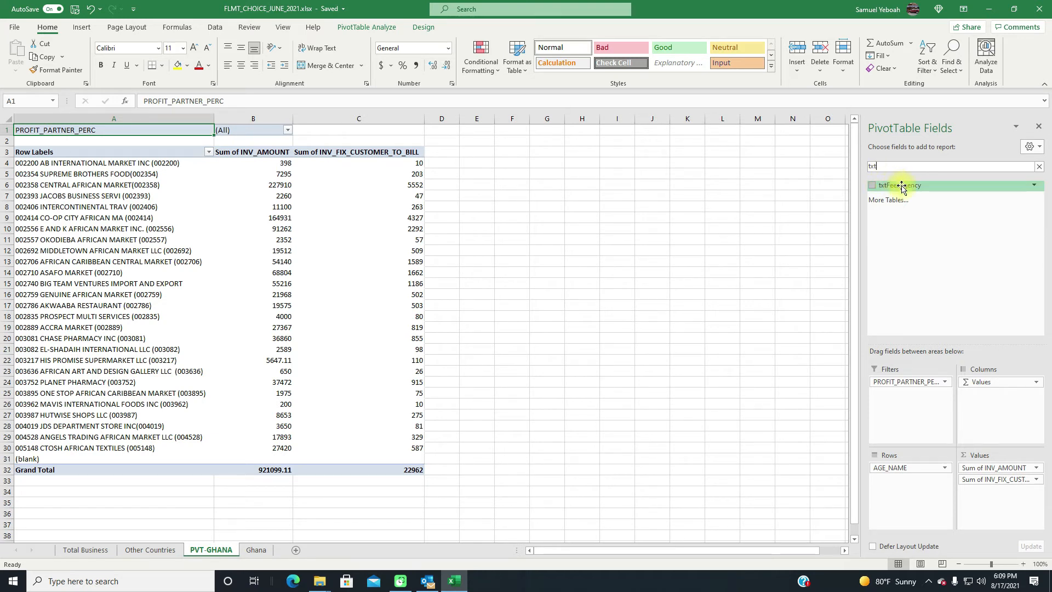
left_click_drag(900, 187, 991, 498)
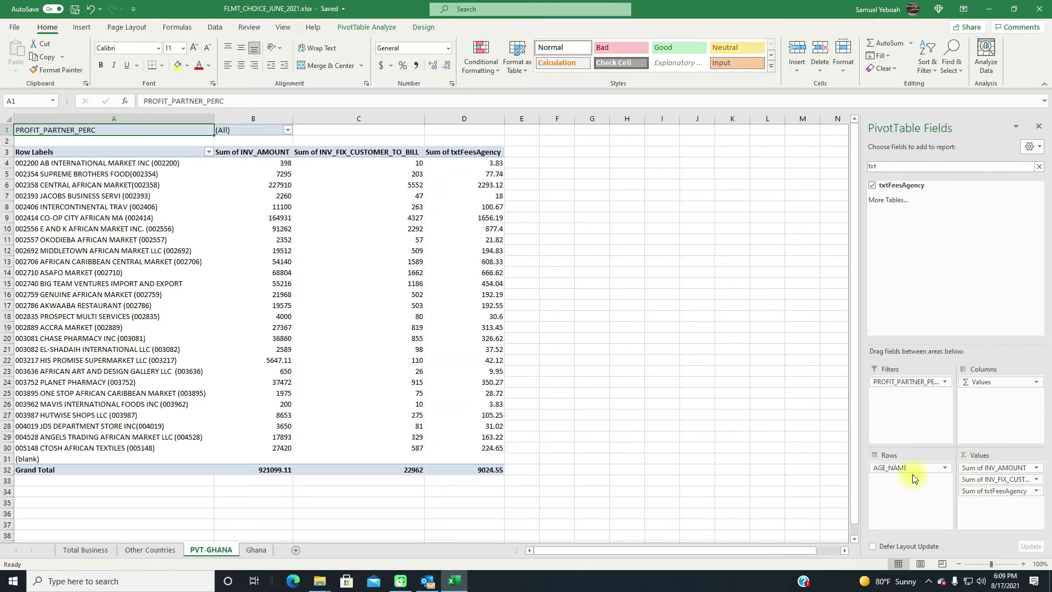
- Search the PivotTable fields for "pa" and add PAYEE_FEE to the values below the txtFeesAgency sum
mouse_move(484, 158)
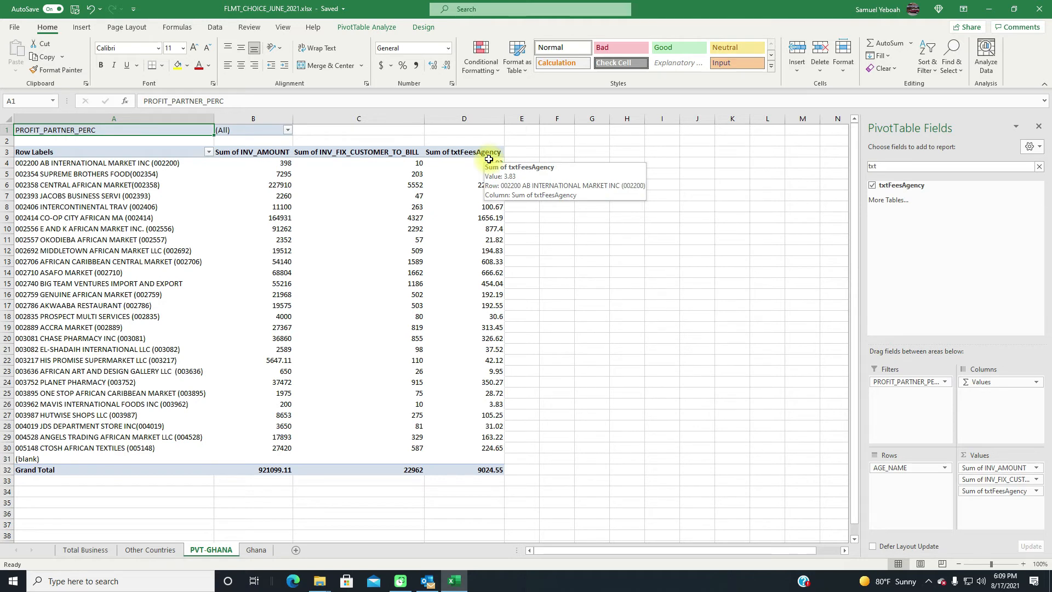
left_click(893, 168)
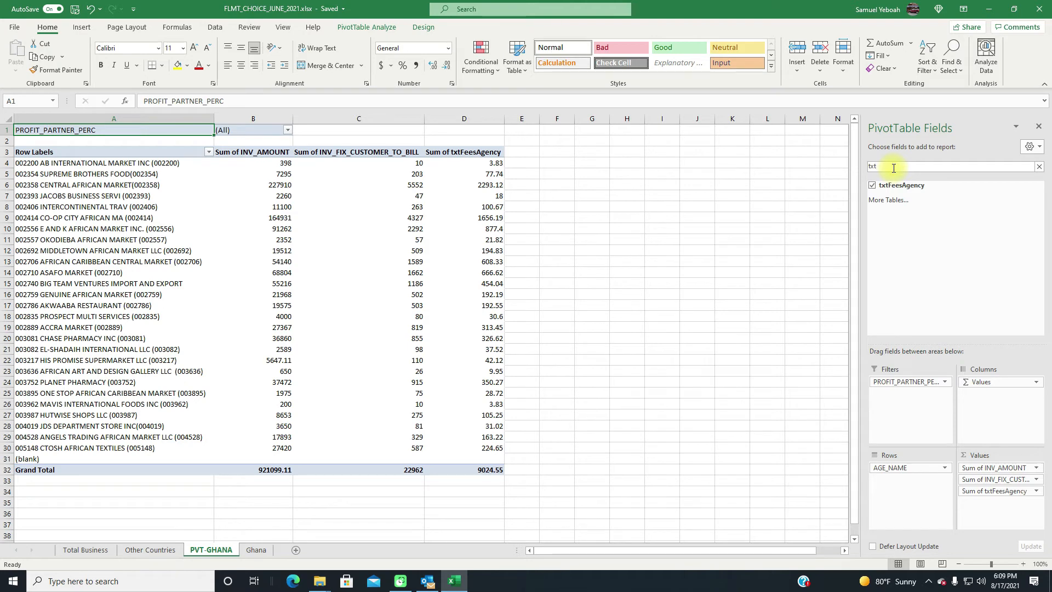
key("BackSpace")
key("BackSpace")
key("BackSpace")
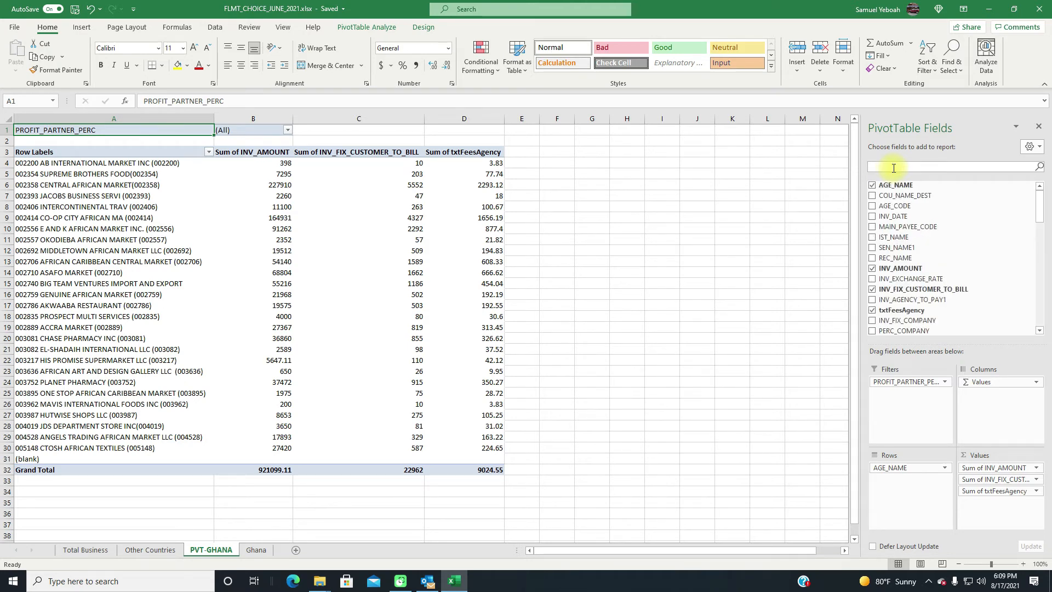
type("pa")
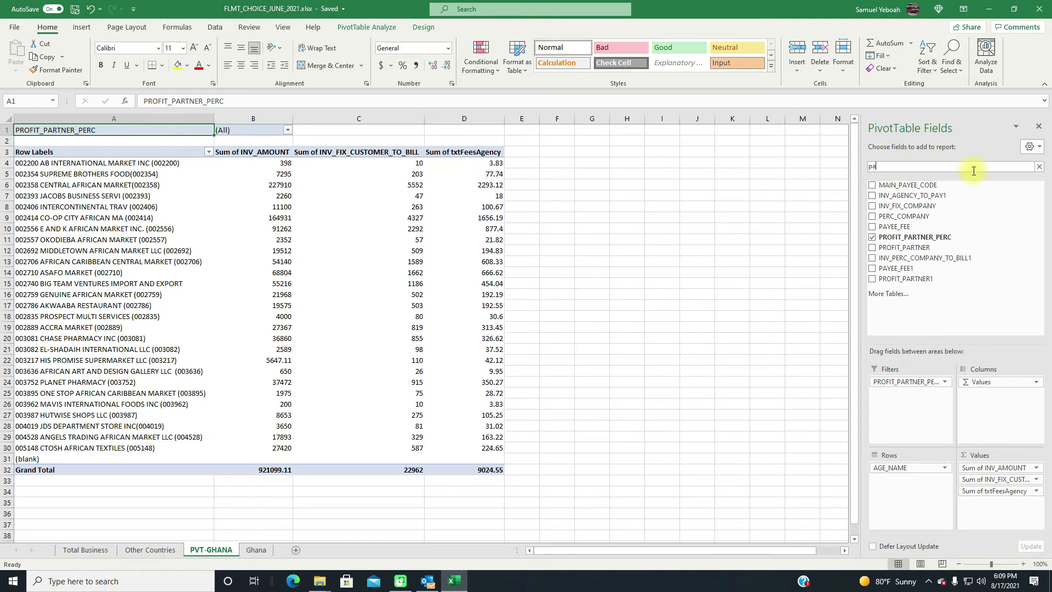
left_click_drag(897, 227, 1002, 513)
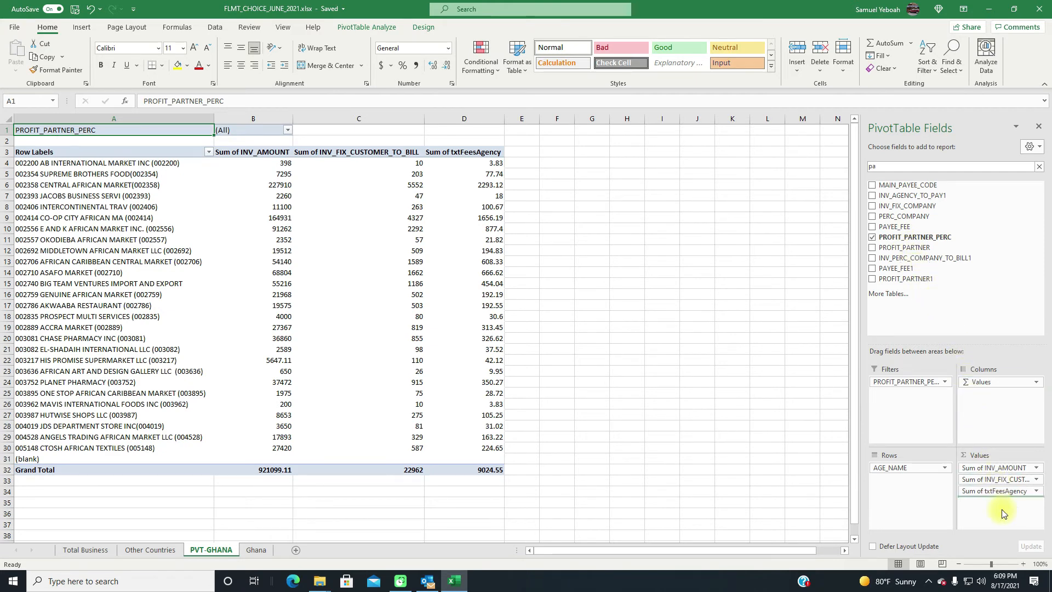